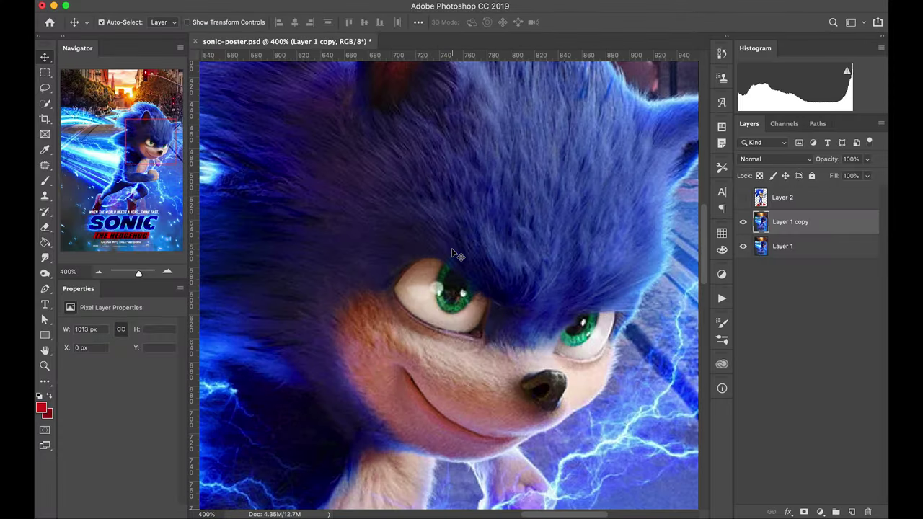
Sketch a faint guide curve above the left eye with the brush at 43% opacity
key("4")
key("3")
left_click_drag(395, 280, 520, 227)
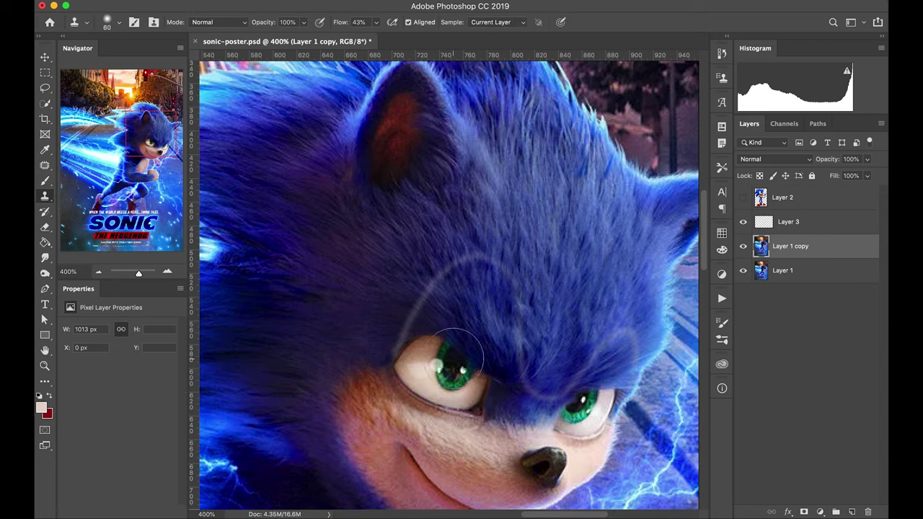
Clone and smudge the left eye into a smooth pale skin patch, then show rulers
mouse_move(447, 339)
left_mouse_down()
mouse_move(476, 296)
mouse_move(462, 375)
left_mouse_up()
key("r")
left_click_drag(418, 332, 490, 281)
mouse_move(468, 360)
left_mouse_down()
mouse_move(505, 411)
mouse_move(476, 311)
mouse_move(498, 274)
left_mouse_up()
mouse_move(520, 425)
left_mouse_down()
mouse_move(505, 310)
mouse_move(407, 217)
left_mouse_up()
key("ctrl+r")
Smudge fur and skin over the right eye with a size-30 brush
key("bracketright")
key("bracketright")
key("bracketright")
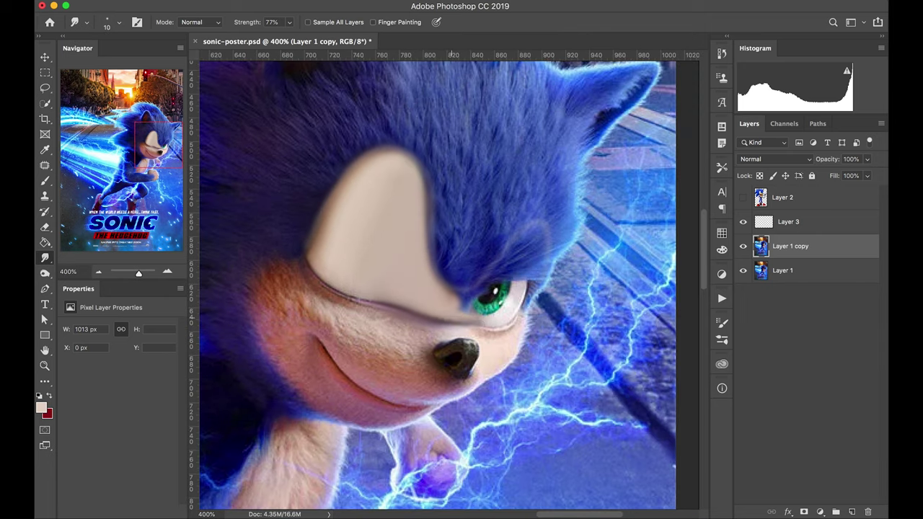
key("bracketright")
key("bracketright")
left_click_drag(472, 268, 495, 292)
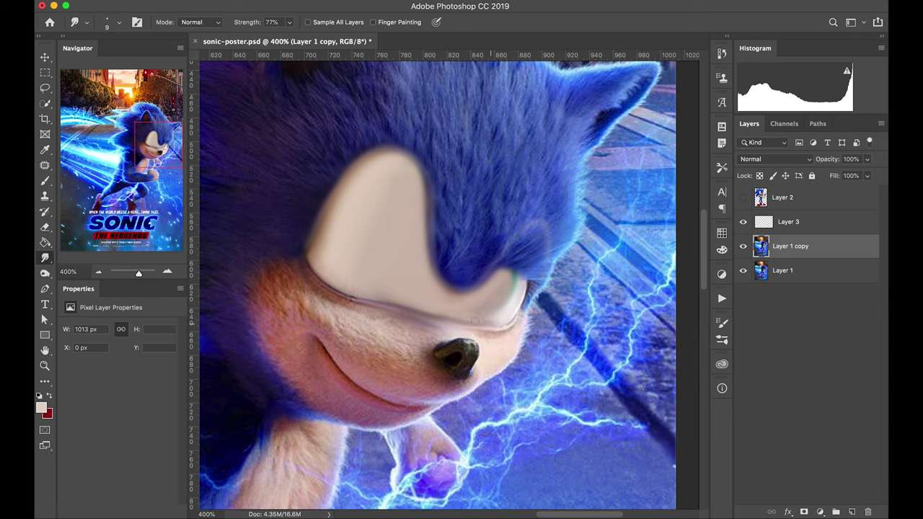
left_click_drag(501, 286, 519, 291)
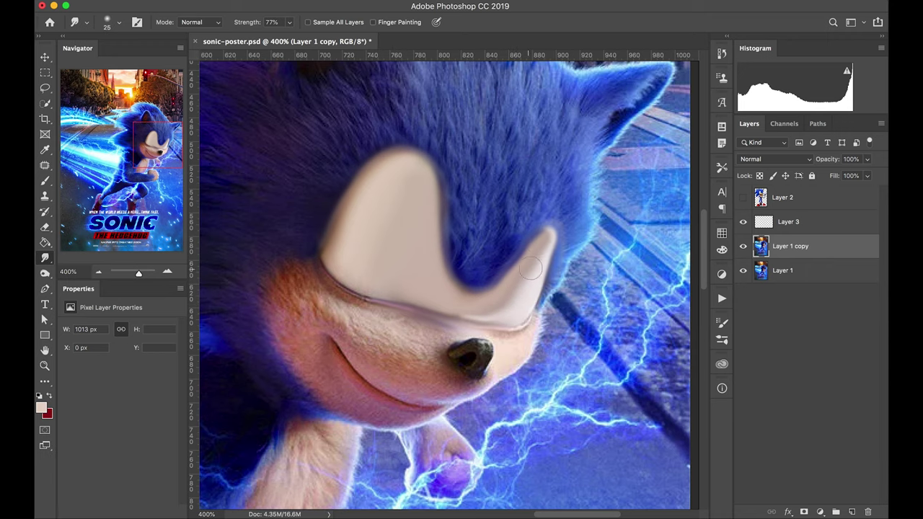
Lift the patch's right tip, extend its lower edge toward the nose, and reveal the green-eye layer
left_click_drag(548, 245, 556, 227)
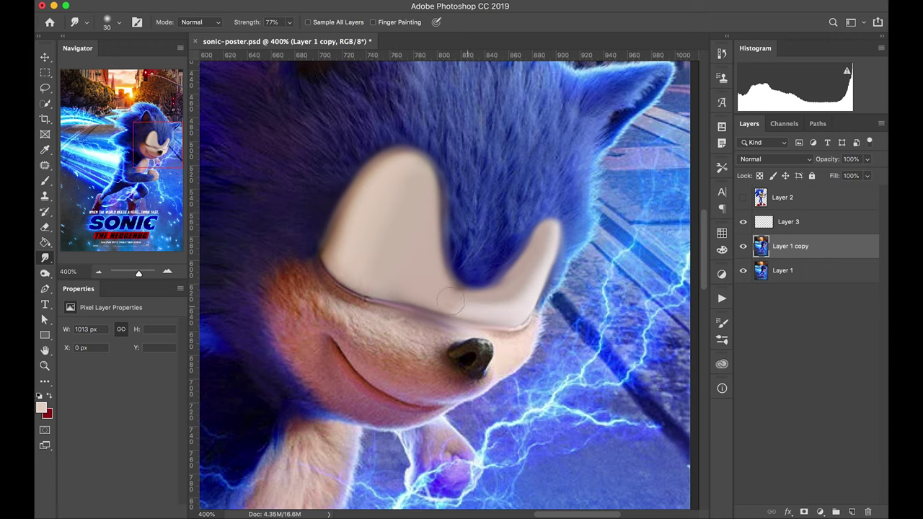
scroll(538, 266, "up", 2)
left_click_drag(418, 328, 522, 339)
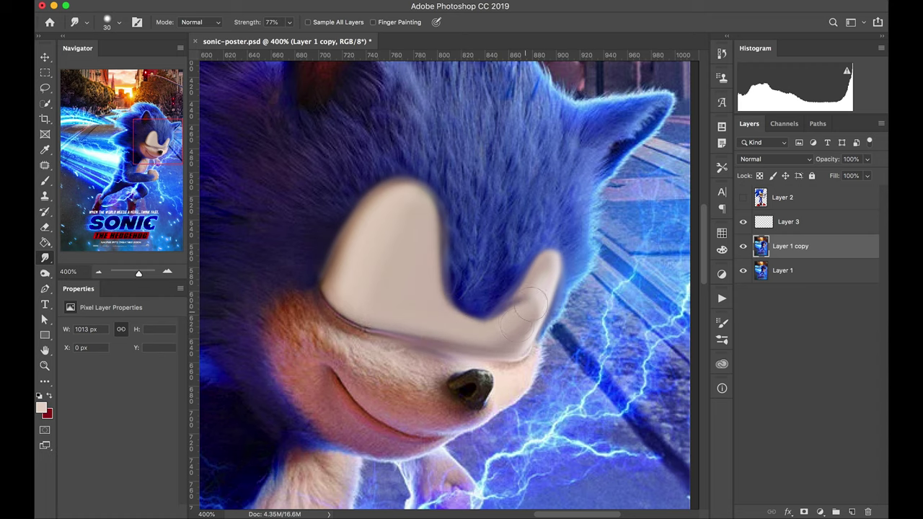
left_click_drag(548, 270, 525, 328)
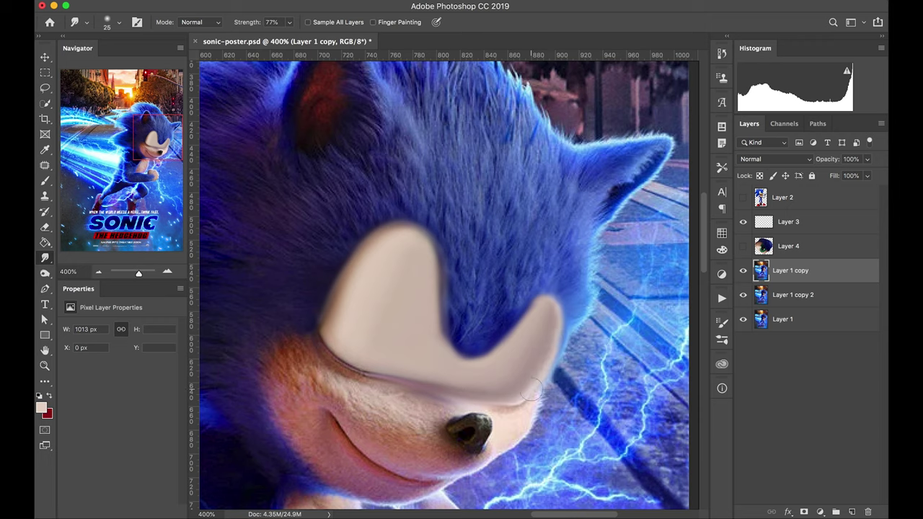
left_click(744, 246)
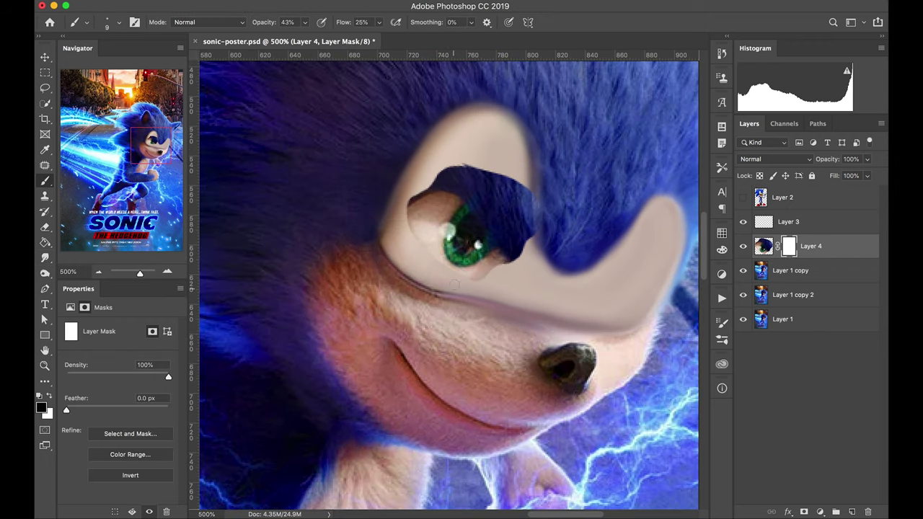
Mask the fur off the green eye, then duplicate and resize the eye copy
mouse_move(462, 173)
left_mouse_down()
mouse_move(526, 209)
mouse_move(499, 177)
mouse_move(470, 229)
left_mouse_up()
key("ctrl+j")
key("ctrl+t")
key("Return")
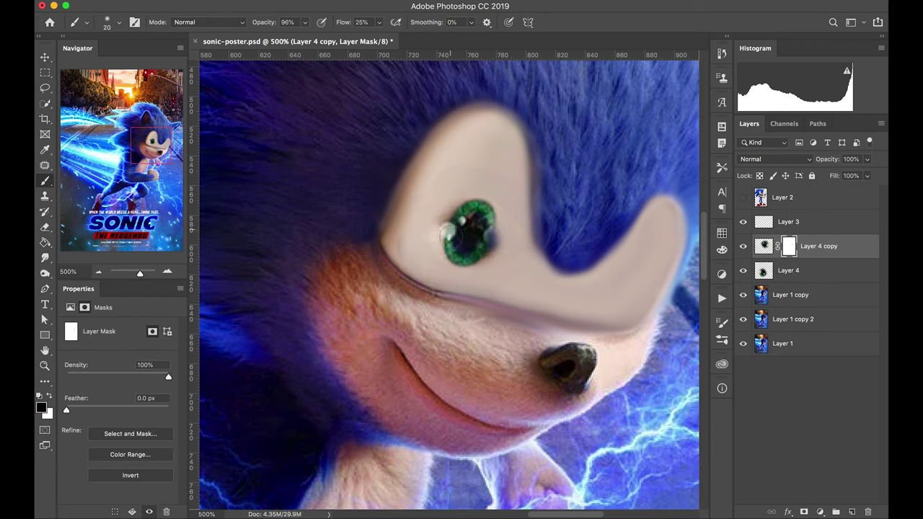
key("ctrl+plus")
key("ctrl+plus")
left_click(807, 270)
key("ctrl+backslash")
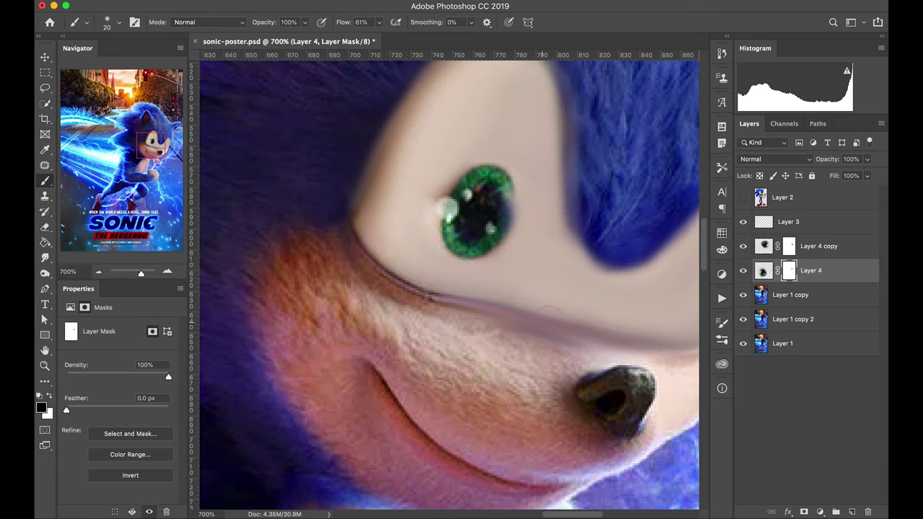
Merge the duplicated eye into the original with masks applied, and resize it
key("ctrl+e")
left_click(506, 181)
key("ctrl+t")
key("Return")
Shift the eye's hue to -29 with Hue/Saturation
key("ctrl+u")
left_click_drag(709, 246, 691, 249)
key("Return")
left_click(820, 511)
Add a cyan Solid Color fill layer clipped to the eye
left_click(835, 284)
left_click(618, 171)
left_click(775, 158)
left_click(776, 482)
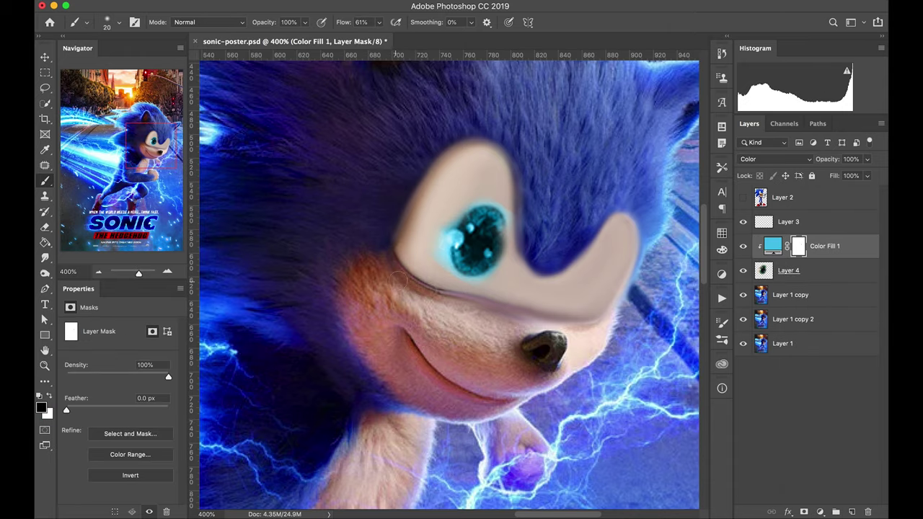
Set Color Fill 1 to Linear Light at 42% fill, blended by the eye's brightness
double_click(772, 246)
left_click(770, 149)
left_click(776, 158)
left_click(771, 76)
left_click_drag(834, 175, 813, 175)
key("x")
double_click(844, 246)
left_click_drag(653, 375, 711, 375)
key("Return")
Group the eye, duplicate the group, and rotate the copy into the patch's right side
key("ctrl+g")
key("ctrl+j")
key("ctrl+t")
left_click_drag(472, 238, 570, 278)
left_click_drag(620, 216, 610, 235)
left_click_drag(613, 267, 605, 281)
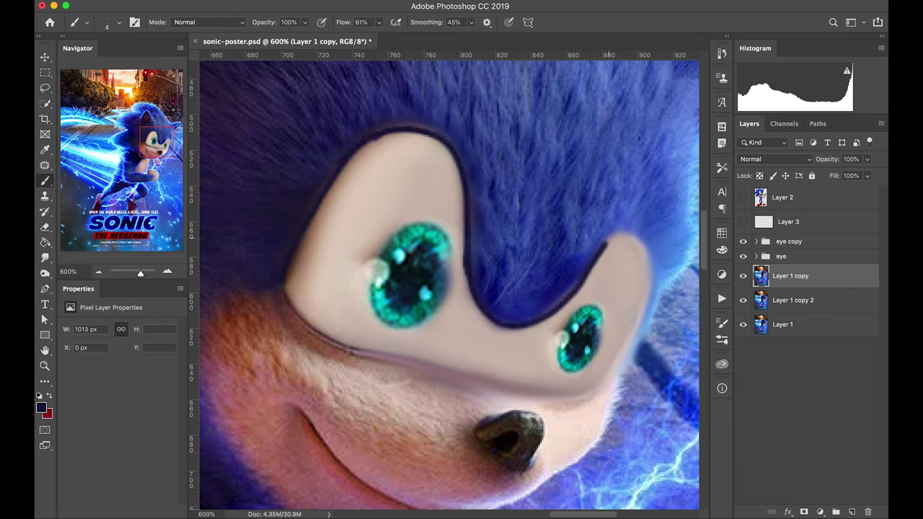
key("r")
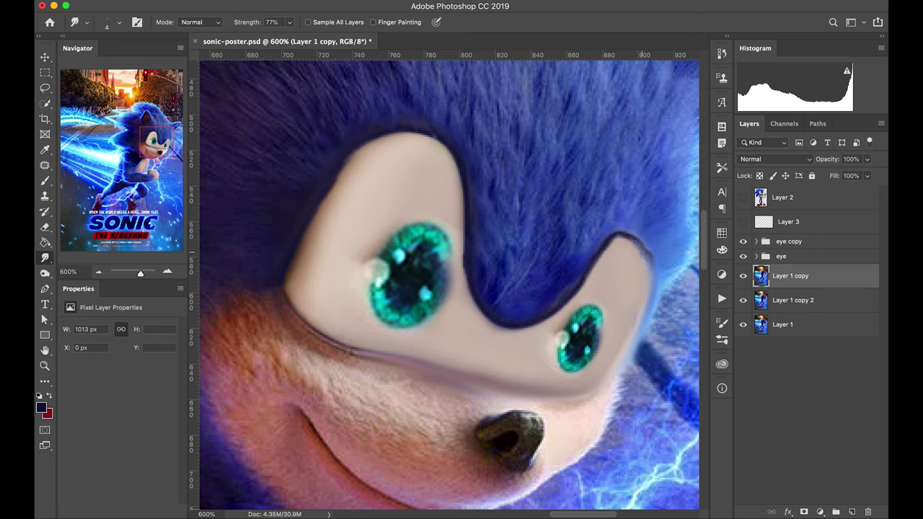
Add a darkening Curves adjustment and give the eye groups layer masks
left_click(820, 512)
left_click(793, 344)
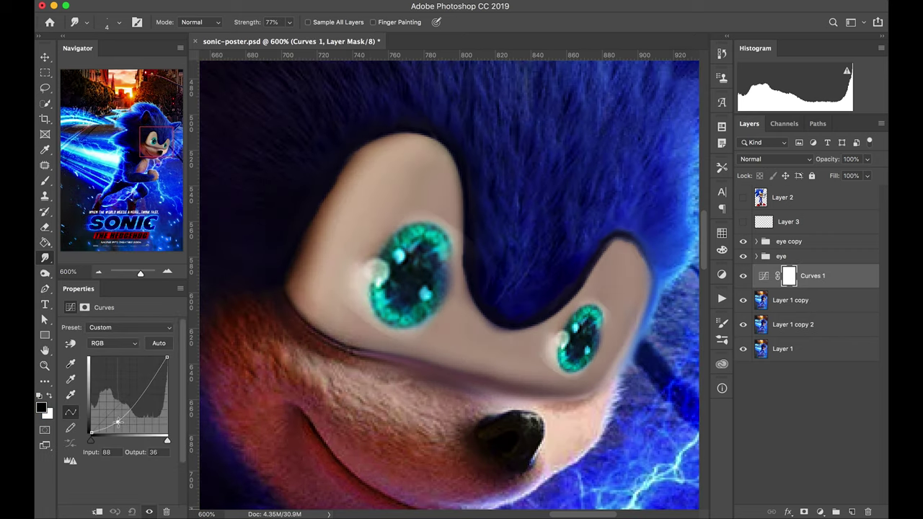
left_click(803, 261)
left_click(804, 511)
key("b")
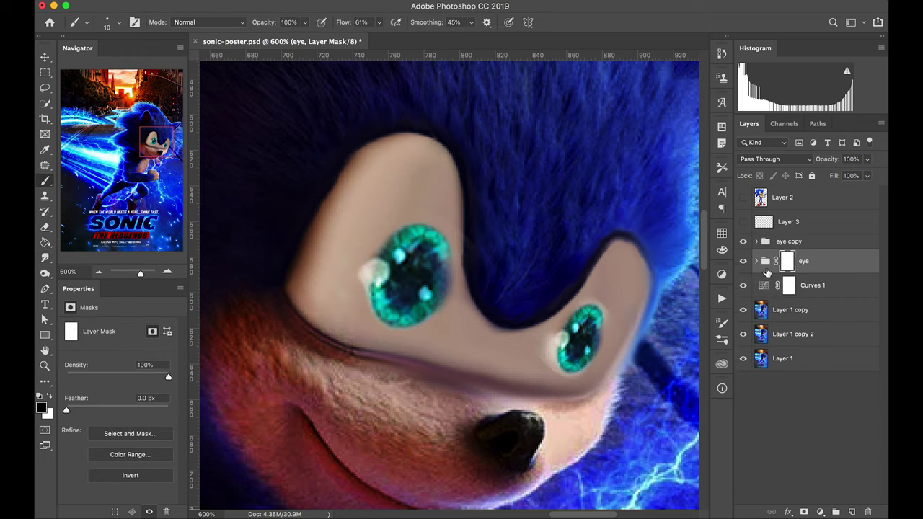
left_click_drag(767, 272, 790, 246)
Invert the Curves 1 mask and paint Multiply shading back around the eyes with a 45 brush
left_click(813, 294)
key("ctrl+i")
key("x")
mouse_move(317, 238)
left_mouse_down()
mouse_move(375, 166)
mouse_move(408, 144)
mouse_move(447, 303)
left_mouse_up()
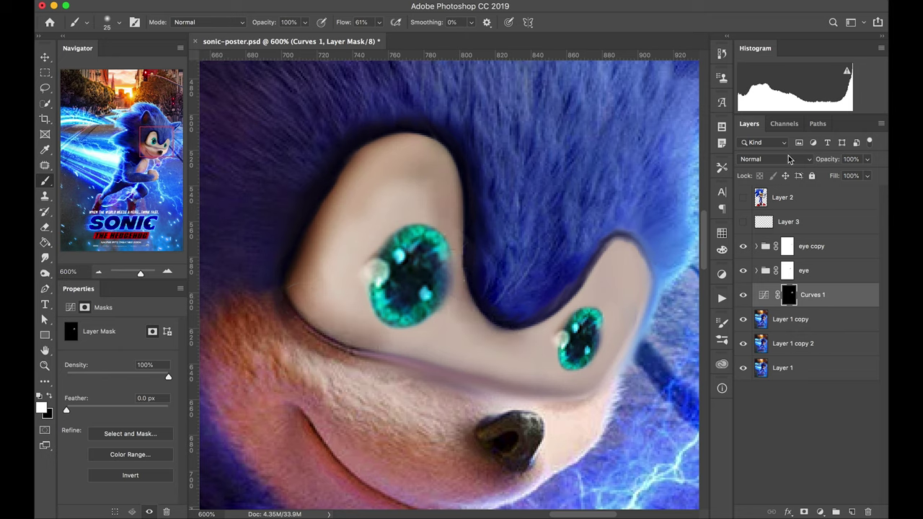
key("x")
key("bracketright")
key("bracketright")
key("bracketright")
mouse_move(332, 303)
left_mouse_down()
mouse_move(349, 103)
mouse_move(505, 317)
mouse_move(635, 303)
mouse_move(555, 339)
left_mouse_up()
Fit the poster on screen and hide the eye, curves and Layer 1 copy layers
key("ctrl+minus")
key("ctrl+0")
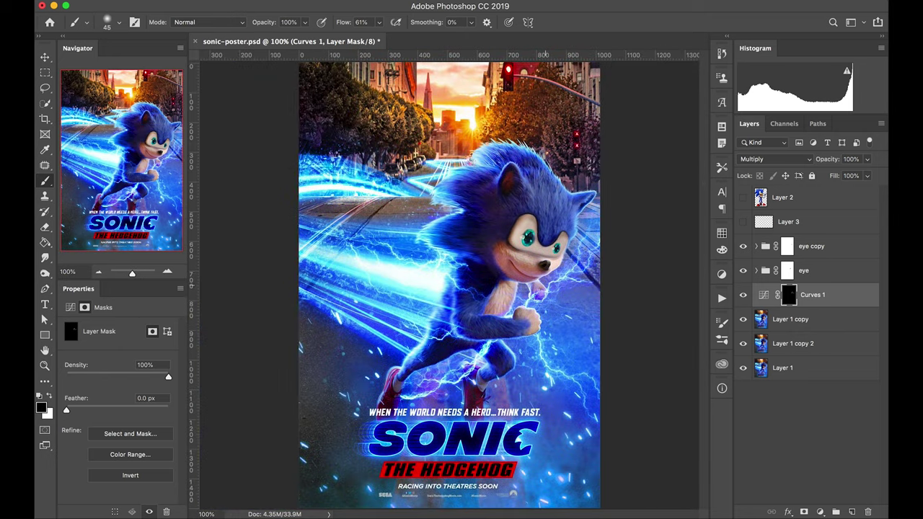
left_click_drag(743, 246, 743, 318)
Lasso the fur above the eyes on Layer 1 copy 2 and copy it to a new layer
left_click(763, 344)
key("ctrl+plus")
key("ctrl+plus")
key("l")
key("ctrl+plus")
key("ctrl+plus")
left_click_drag(386, 280, 415, 268)
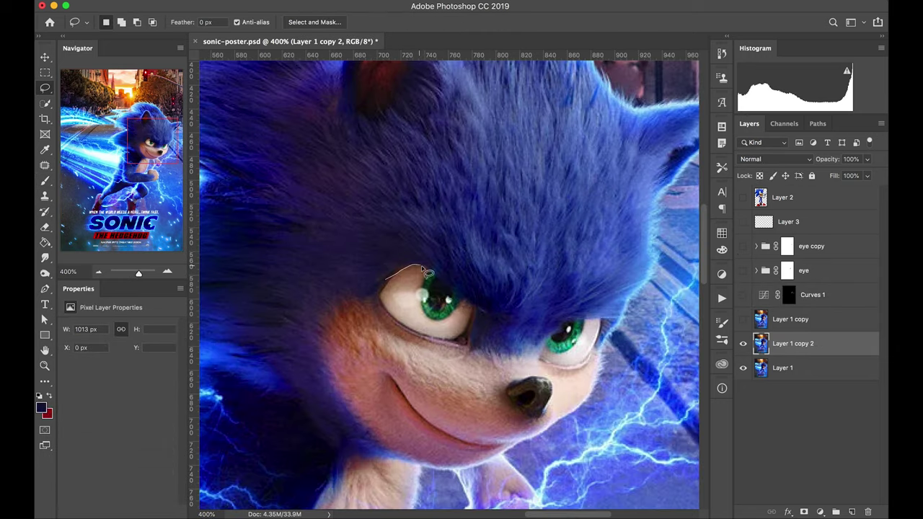
left_click_drag(630, 302, 620, 312)
key("ctrl+j")
key("ctrl+shift+bracketright")
Warp the copied fur into a brow bending down over the eyes, and add a layer mask
key("ctrl+minus")
key("ctrl+t")
right_click(485, 267)
left_click_drag(485, 268, 445, 256)
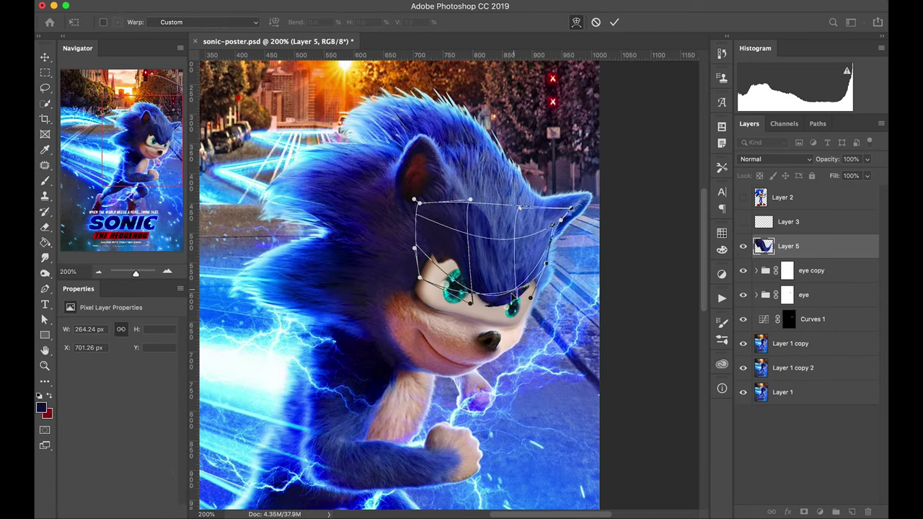
left_click_drag(570, 209, 557, 211)
key("Return")
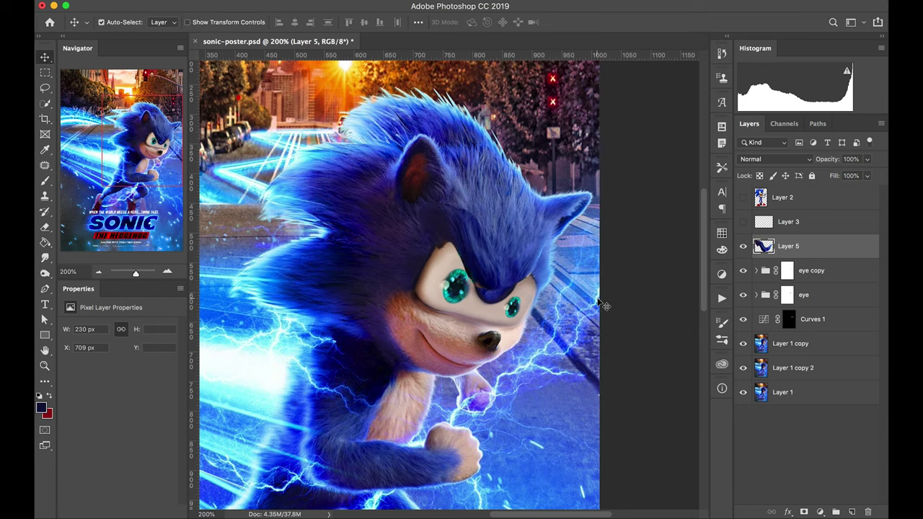
left_click(804, 511)
key("b")
key("ctrl+plus")
key("ctrl+plus")
key("ctrl+plus")
Paint the Layer 5 mask around the eyes and fill the notch above the left eye
left_click_drag(519, 318, 389, 116)
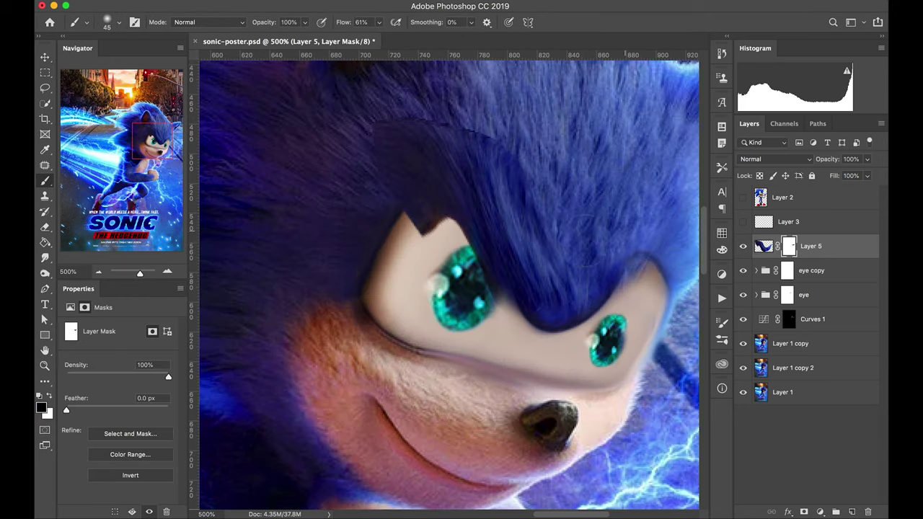
left_click_drag(411, 211, 440, 217)
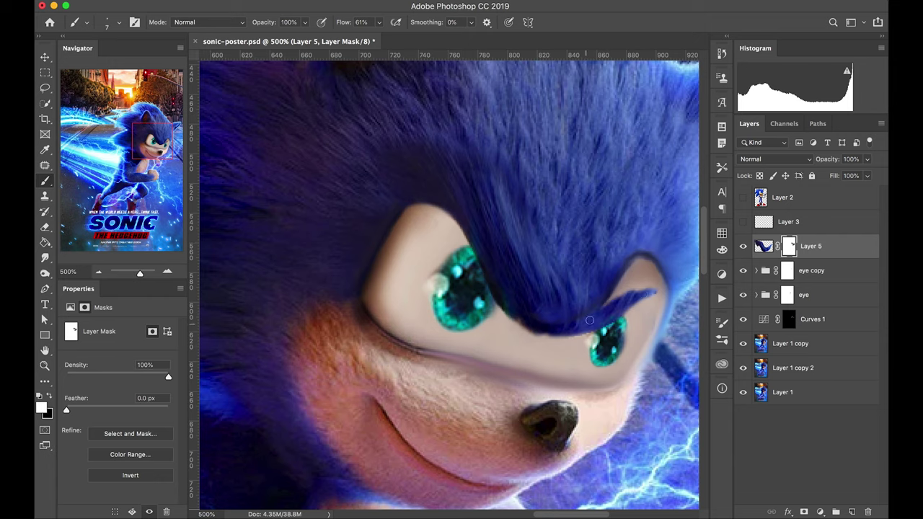
key("ctrl+minus")
Rotate the fur brow about -12° and return to painting its mask
left_click(763, 245)
key("ctrl+t")
left_click_drag(649, 258, 647, 231)
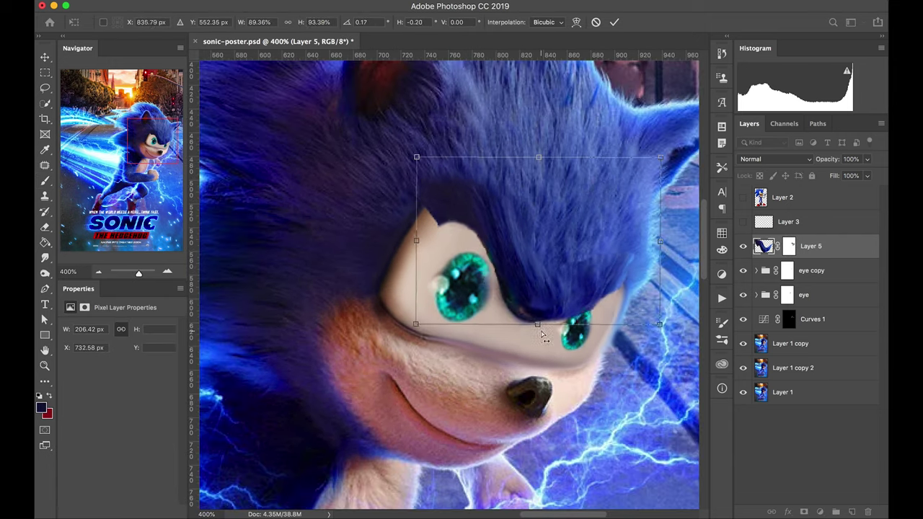
key("Return")
key("ctrl+backslash")
key("b")
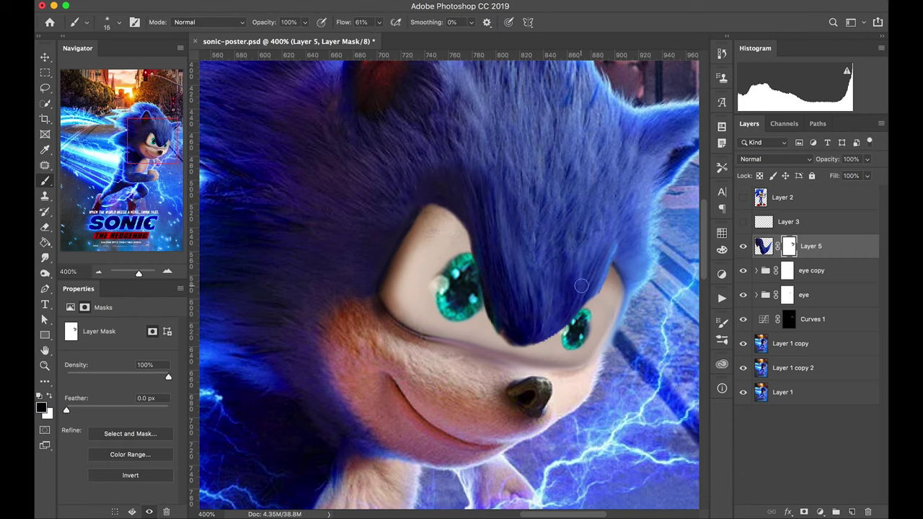
Set Clone Stamp to sample All Layers, then re-enable the brow mask for painting
key("ctrl+2")
key("s")
left_click(497, 22)
left_click(490, 46)
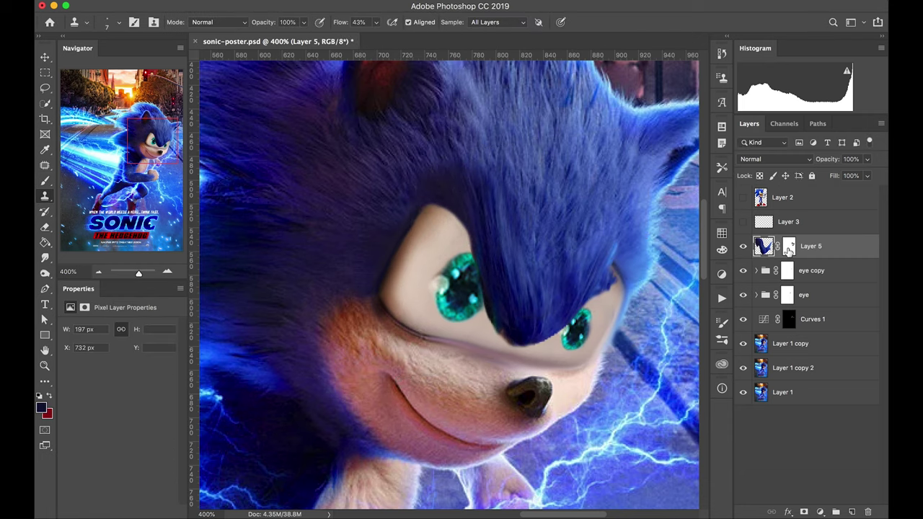
left_click(789, 246, "shift")
left_click(791, 246, "shift")
key("b")
key("d")
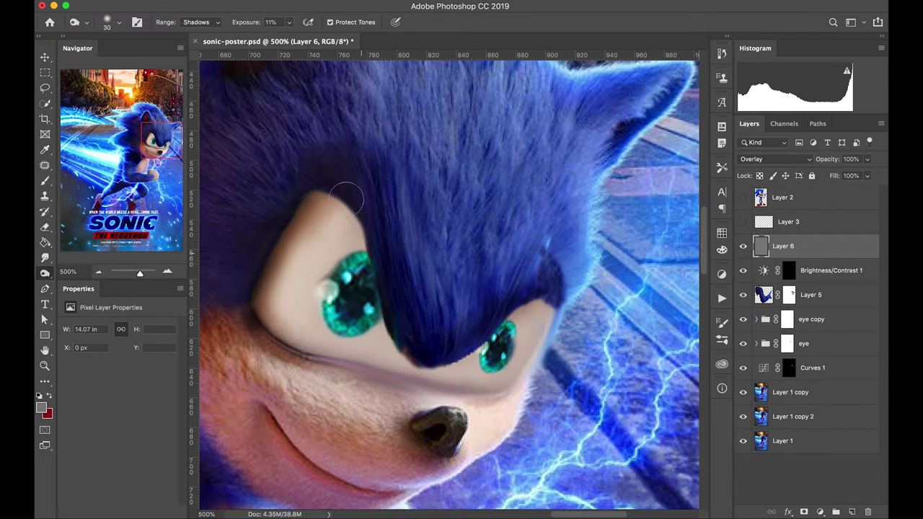
Burn midtones on the grey Overlay layer, then bring up Filter > Liquify
right_click(44, 274)
left_click(91, 283)
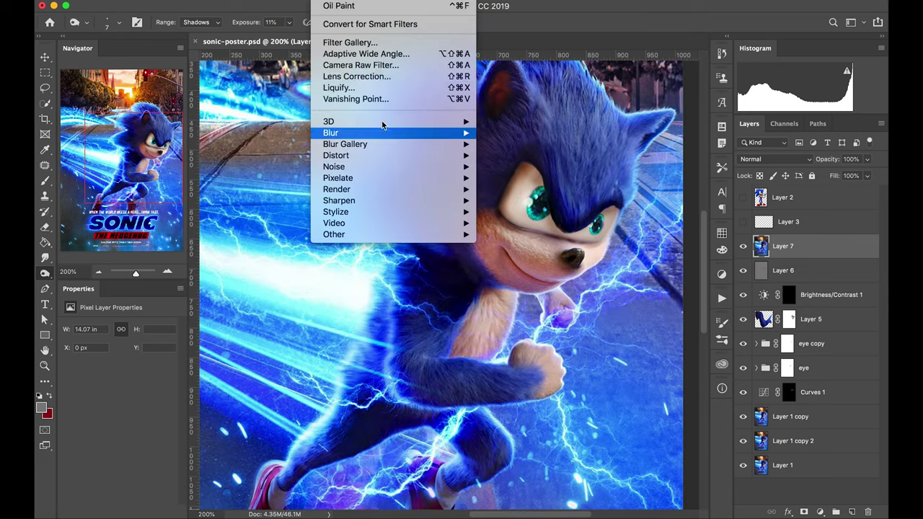
left_click(339, 87)
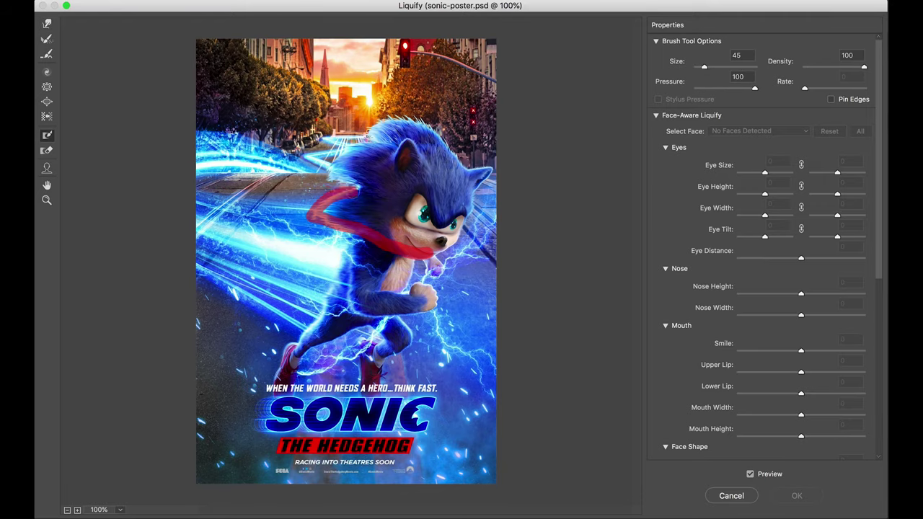
Freeze the head and arm, then Forward Warp the body and legs slimmer, including the knee
left_click_drag(360, 158, 390, 190)
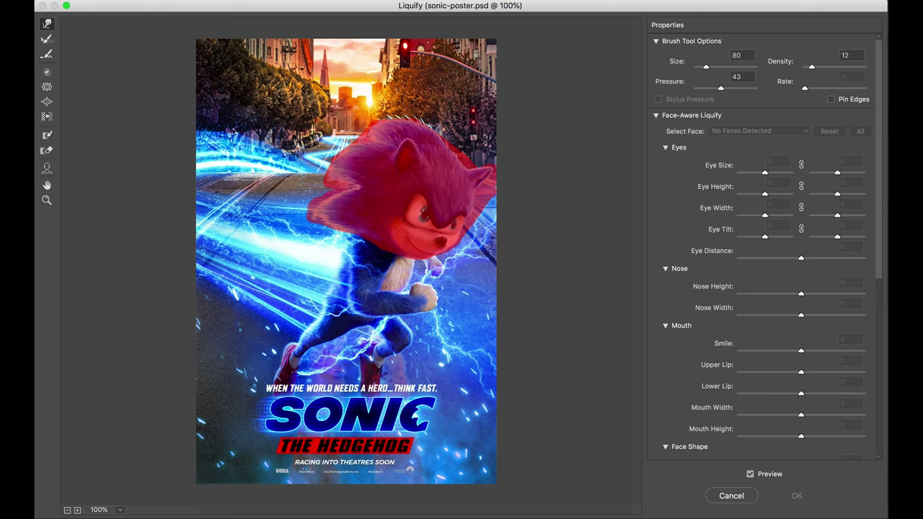
key("bracketright")
left_click_drag(310, 289, 404, 318)
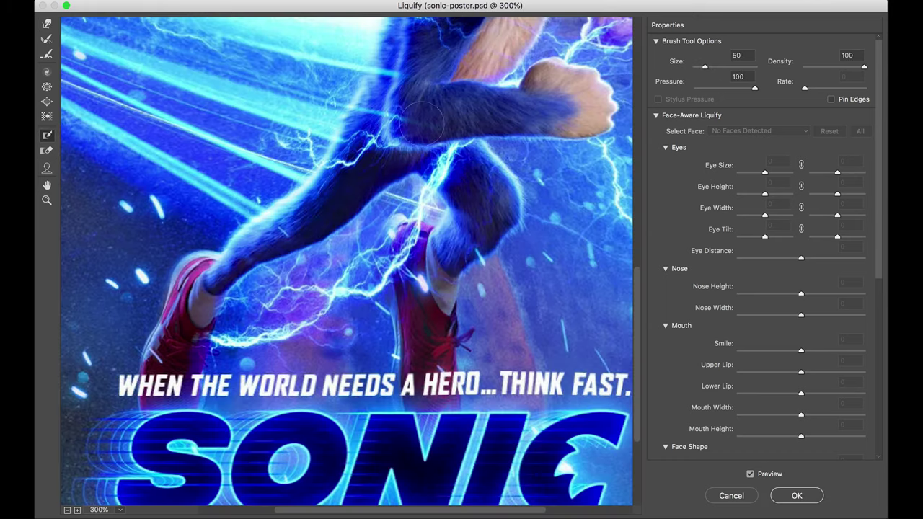
mouse_move(404, 57)
left_mouse_down()
mouse_move(523, 97)
mouse_move(461, 94)
left_mouse_up()
key("w")
left_click_drag(231, 245, 411, 167)
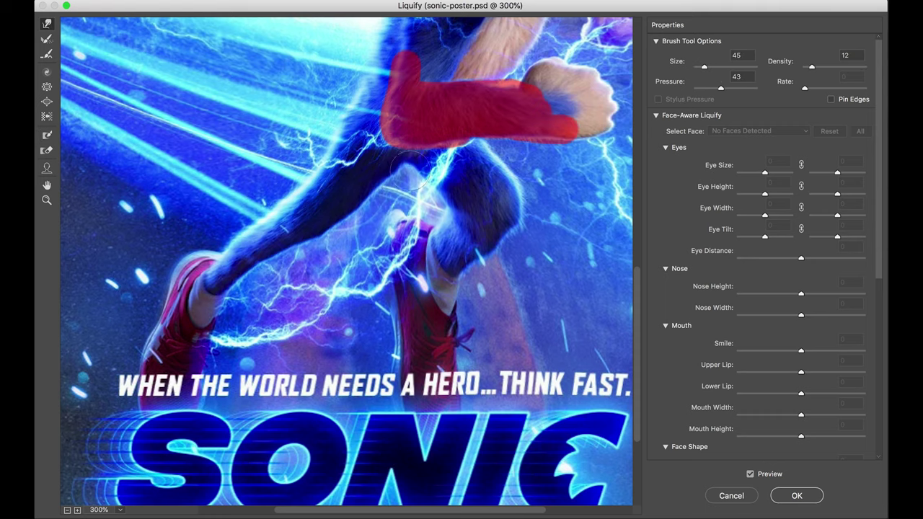
key("bracketright")
key("bracketright")
mouse_move(391, 195)
left_mouse_down()
mouse_move(431, 216)
mouse_move(490, 187)
left_mouse_up()
Resize the warp brush between 200 and 80 while moving around the legs
scroll(448, 216, "down", 3, "alt")
scroll(447, 181, "up", 2, "alt")
key("bracketright")
key("bracketright")
key("bracketright")
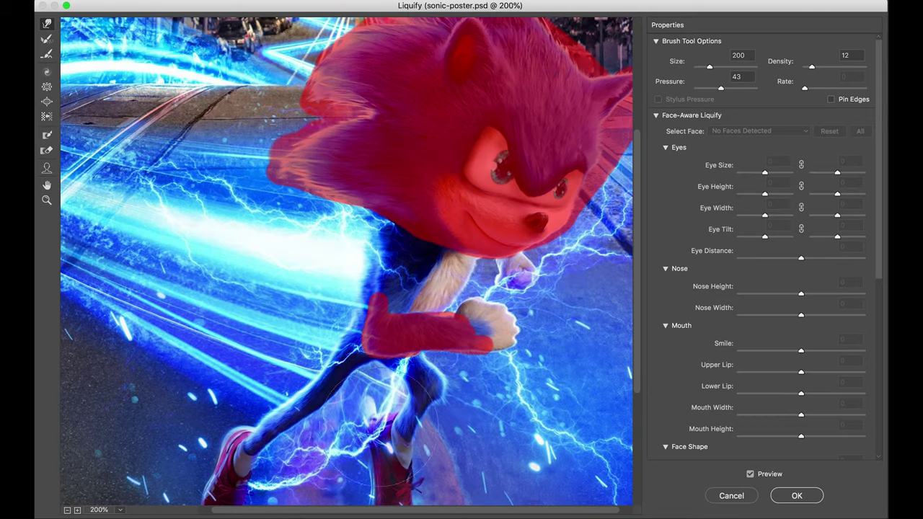
scroll(445, 329, "down", 3)
scroll(445, 329, "down", 1)
key("bracketleft")
key("bracketleft")
key("bracketleft")
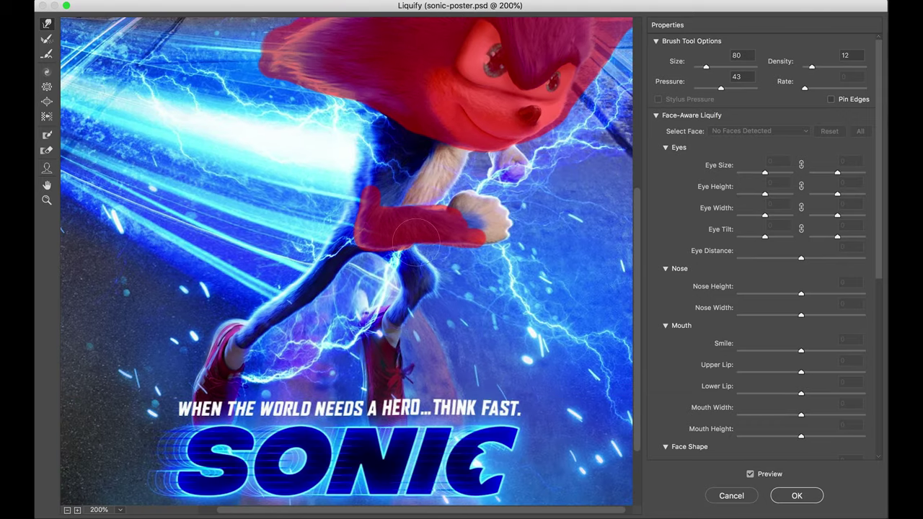
scroll(465, 338, "up", 4)
key("bracketright")
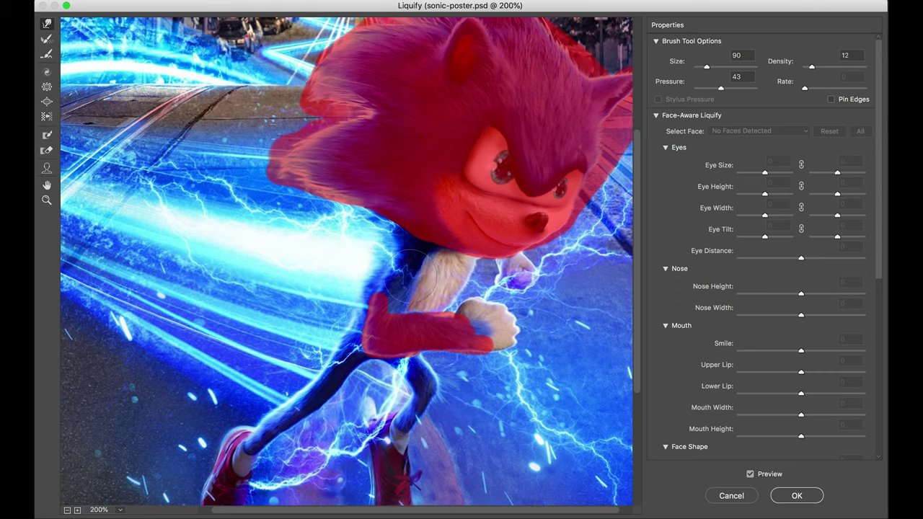
Thaw the arm, freeze the lower legs, bloat the elbow, and apply Liquify to Layer 7
key("d")
left_click_drag(408, 312, 393, 332)
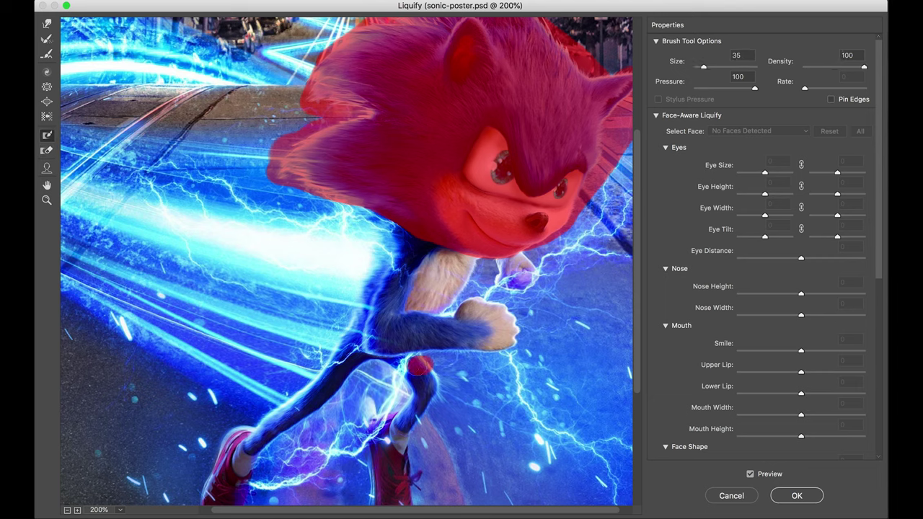
left_click_drag(346, 361, 462, 397)
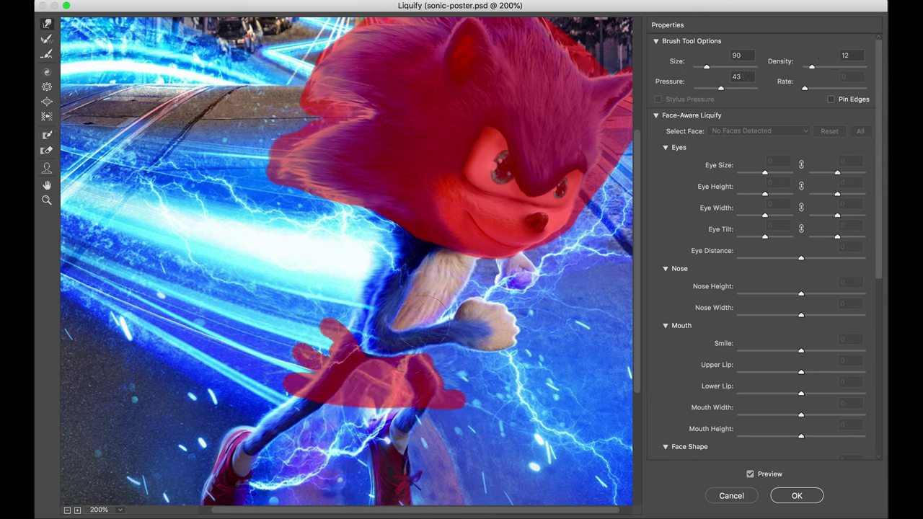
key("b")
left_click_drag(462, 303, 519, 277)
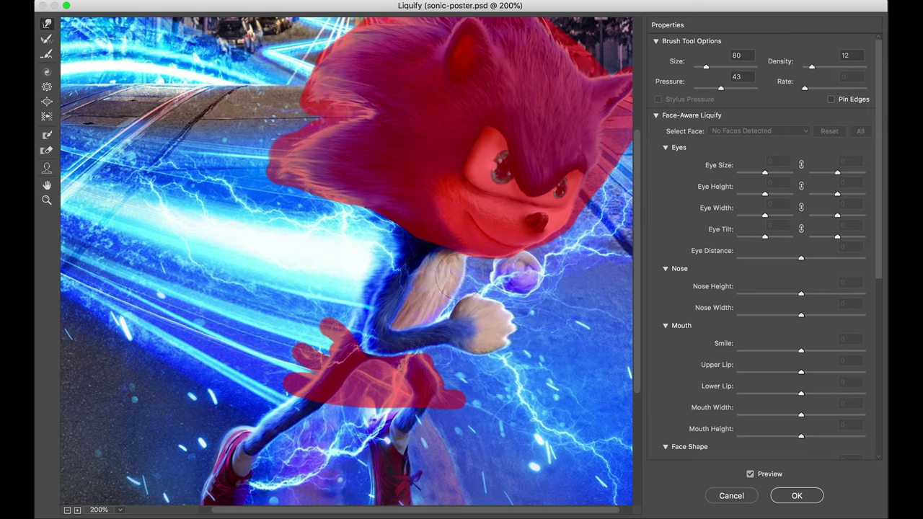
key("Return")
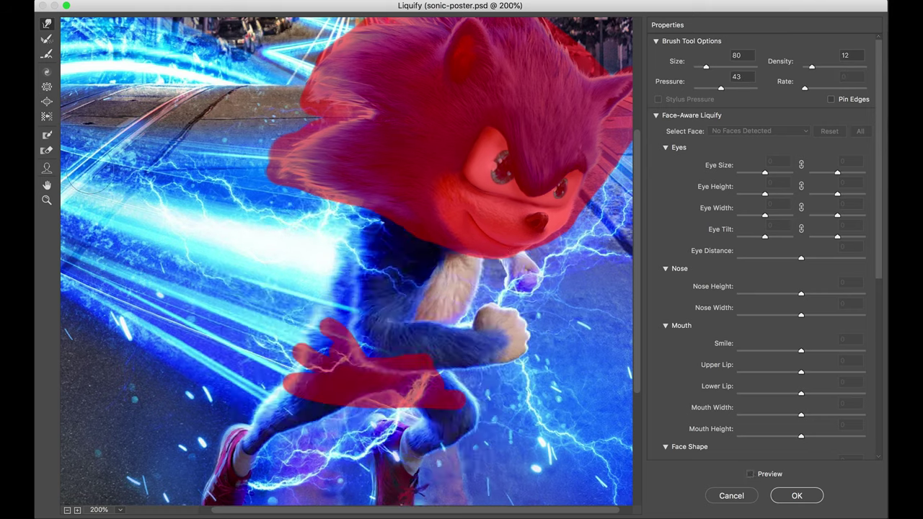
scroll(447, 289, "down", 3)
scroll(447, 288, "down", 3)
Stamp visible layers into Layer 8 and mask it to the lasso-selected legs, refining the mask with the brush
key("l")
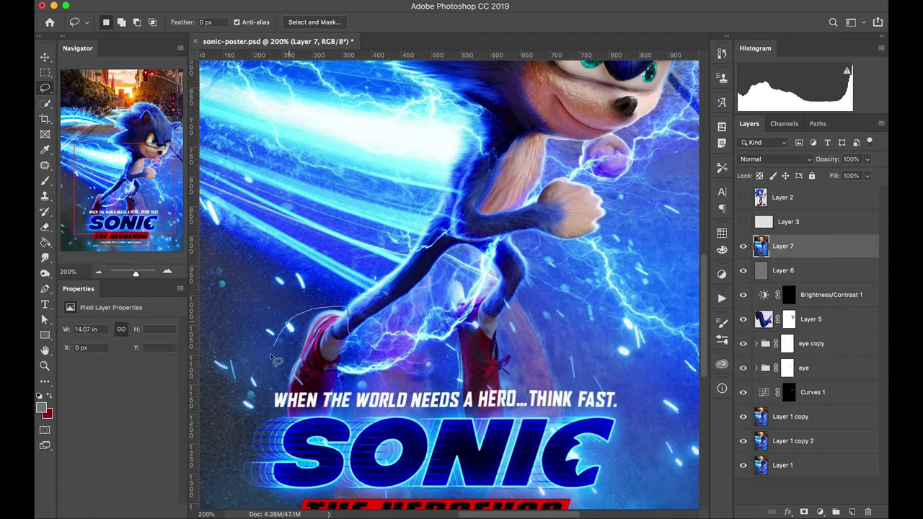
key("ctrl+alt+shift+e")
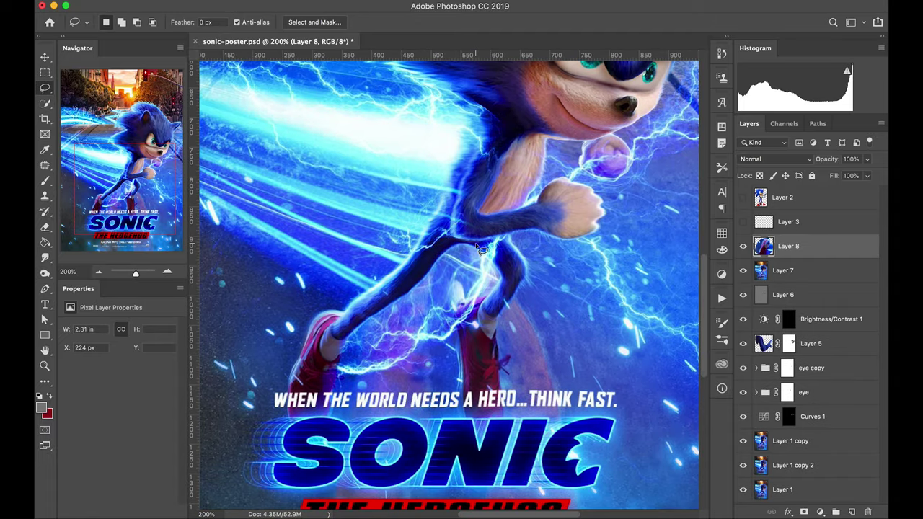
mouse_move(405, 345)
left_mouse_down()
mouse_move(389, 311)
mouse_move(360, 397)
mouse_move(332, 411)
mouse_move(336, 382)
left_mouse_up()
left_click(820, 511)
key("b")
key("bracketright")
key("bracketright")
scroll(346, 326, "right", 2)
key("bracketleft")
key("bracketleft")
key("x")
scroll(318, 389, "down", 2)
key("x")
scroll(335, 382, "left", 2)
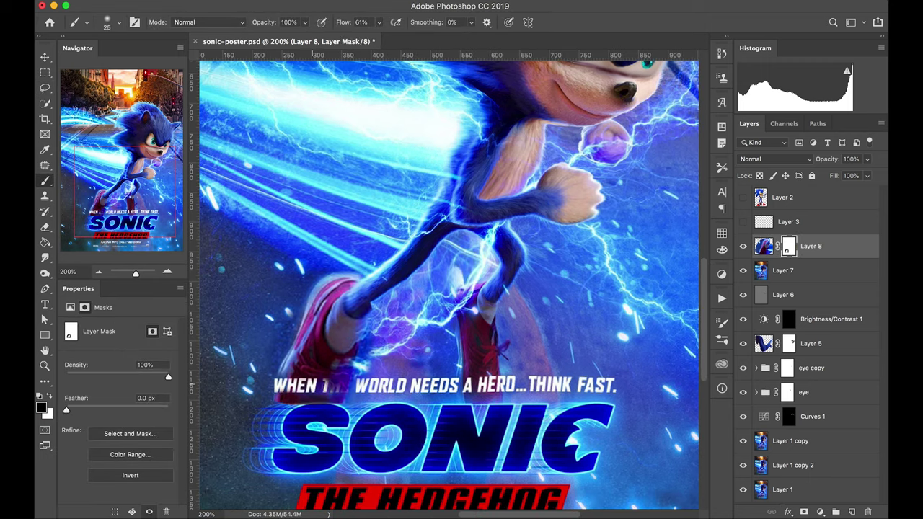
Copy a leg onto its own layer, move it down, mask it off the tagline, then stamp visible
key("ctrl+j")
key("l")
left_click_drag(517, 332, 457, 424)
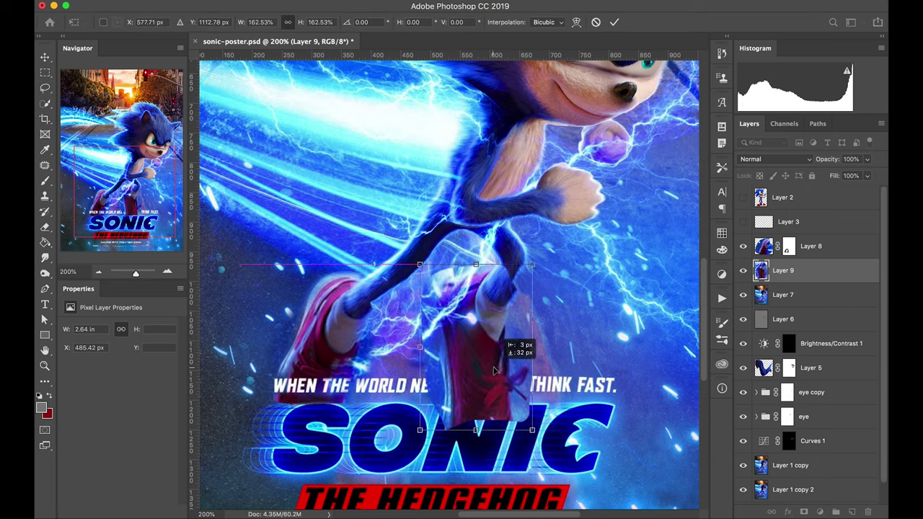
key("b")
key("ctrl+d")
left_click_drag(521, 387, 494, 390)
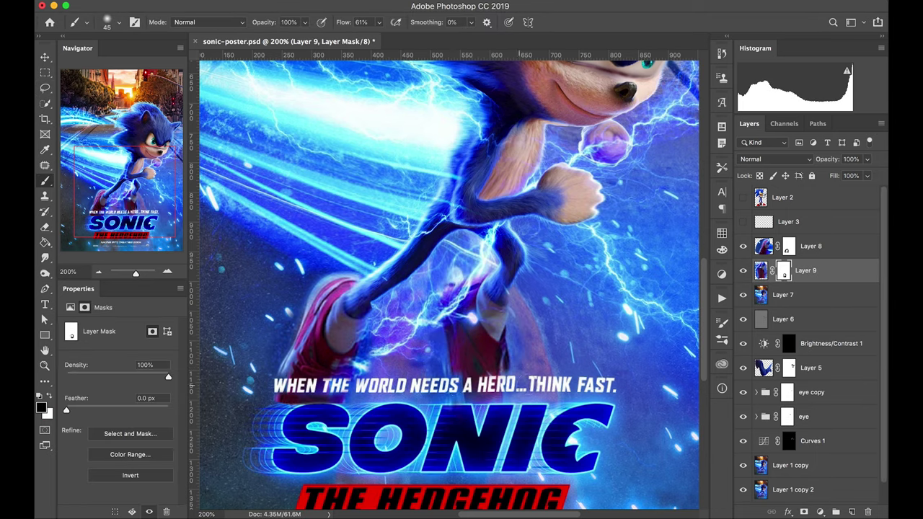
key("super+0")
key("super+alt+shift+e")
left_click(324, 1)
Add a Black & White adjustment layer in Screen mode, painting its mask over Sonic's arm fur
left_click(351, 64)
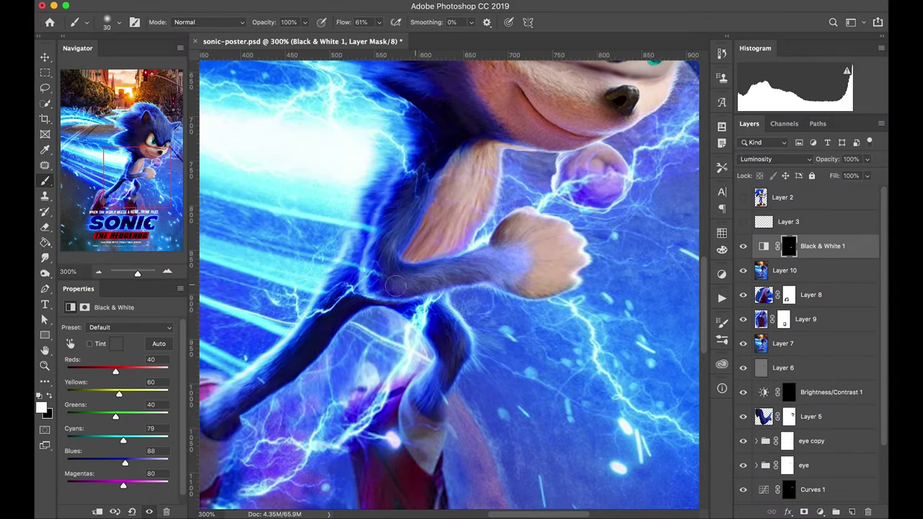
left_click_drag(396, 286, 447, 289)
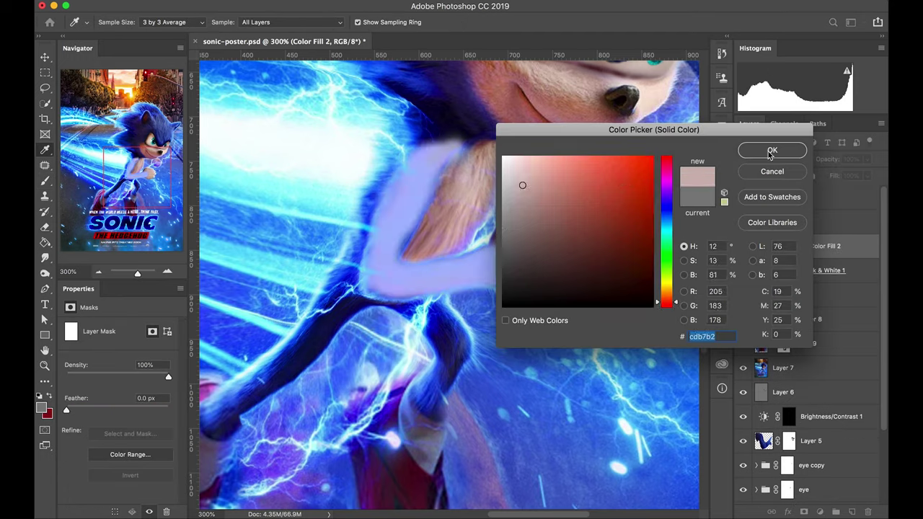
left_click(770, 152)
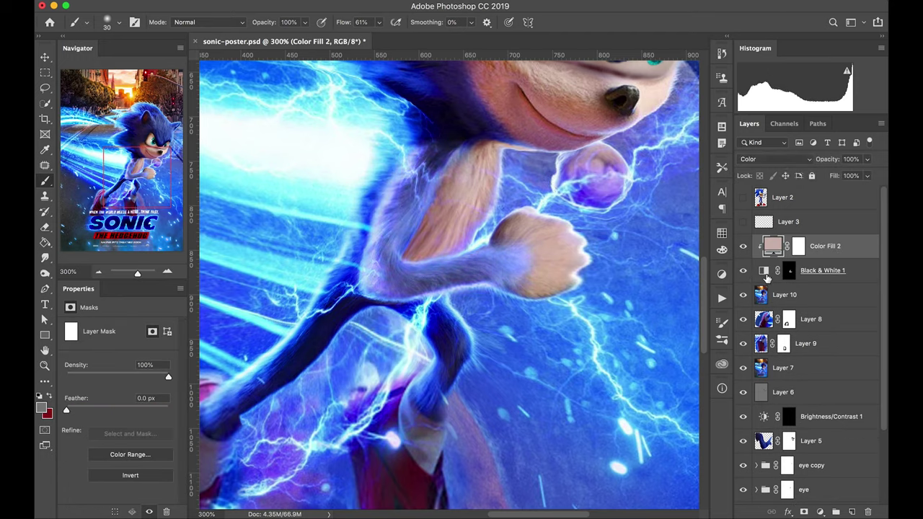
left_click(788, 270)
left_click(775, 158)
left_click(764, 57)
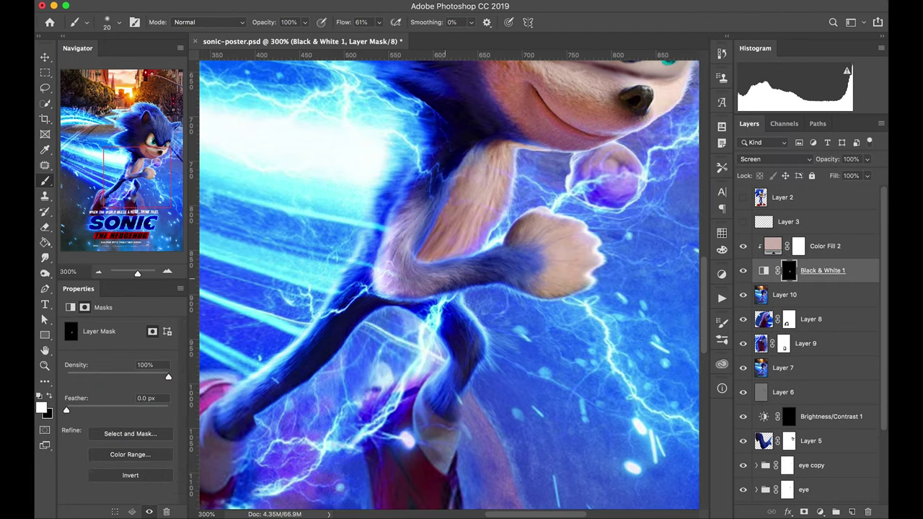
mouse_move(390, 289)
left_mouse_down()
mouse_move(432, 189)
mouse_move(527, 281)
left_mouse_up()
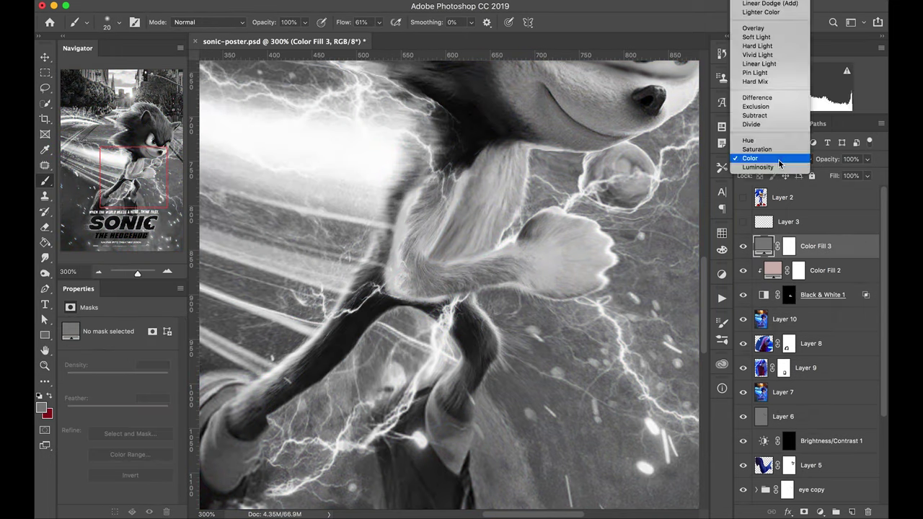
Add a Hue/Saturation adjustment layer and ready the brush with swapped colours
left_click(820, 512)
left_click(827, 380)
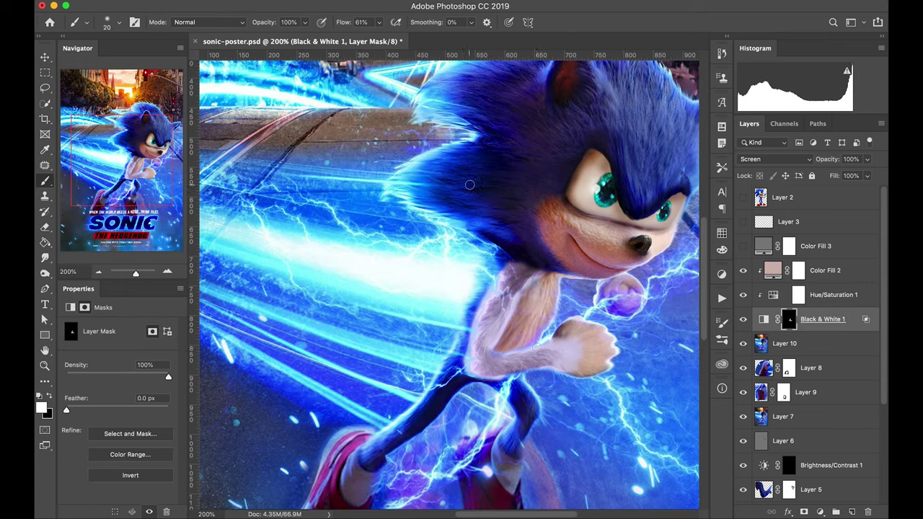
key("x")
right_click(470, 184)
Smudge the fur, fit the poster in view, stamp visible into Layer 11, and launch Camera Raw Filter
key("Escape")
key("r")
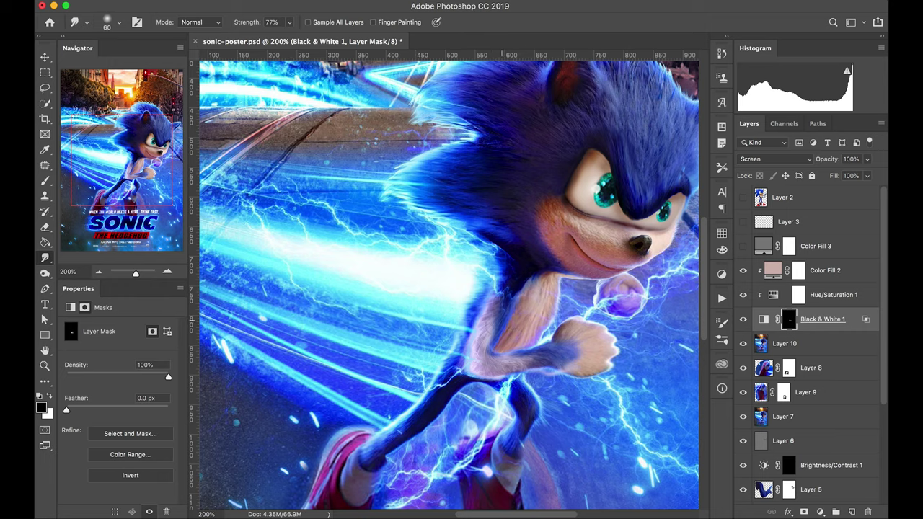
key("ctrl+0")
key("alt+bracketright")
key("alt+bracketleft")
key("b")
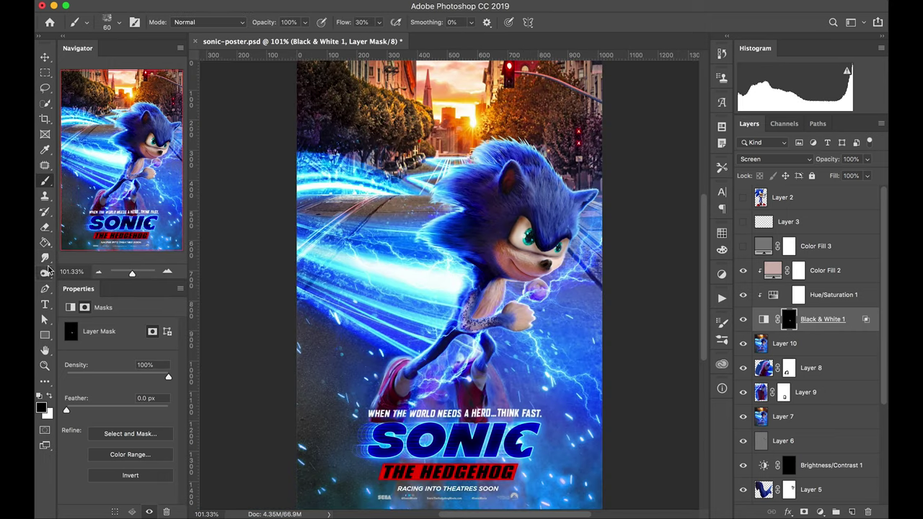
key("ctrl+alt+shift+e")
key("ctrl+shift+a")
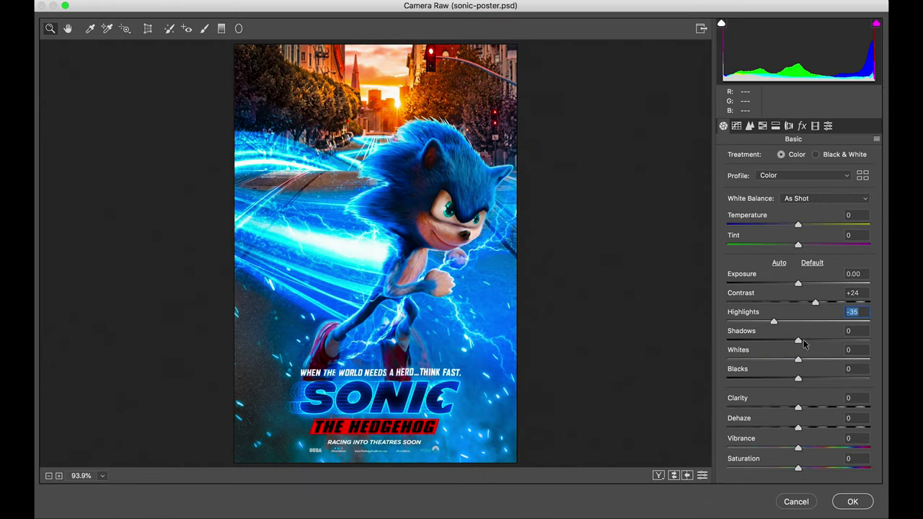
In Camera Raw set Blacks +44, Temperature +14, and highlight split-toning saturation 16
left_click_drag(798, 378, 829, 378)
left_click_drag(797, 225, 808, 224)
left_click(775, 126)
left_click_drag(727, 194, 749, 195)
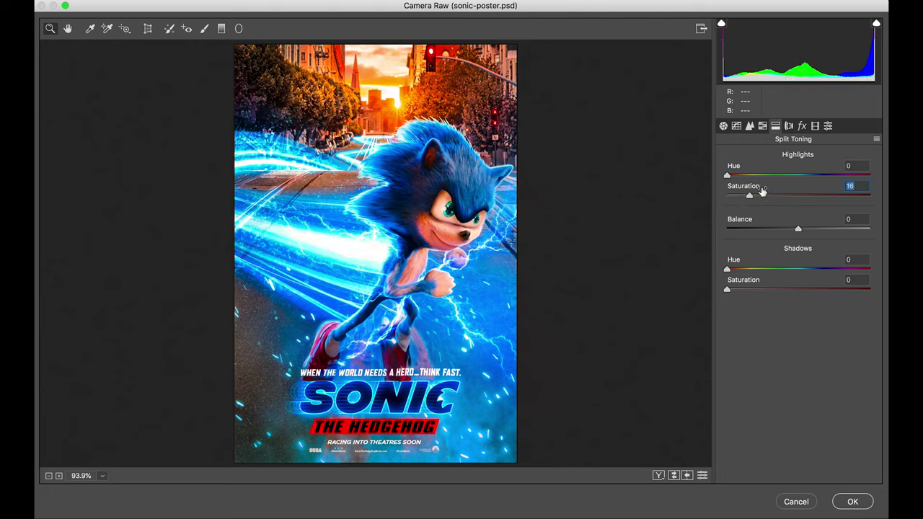